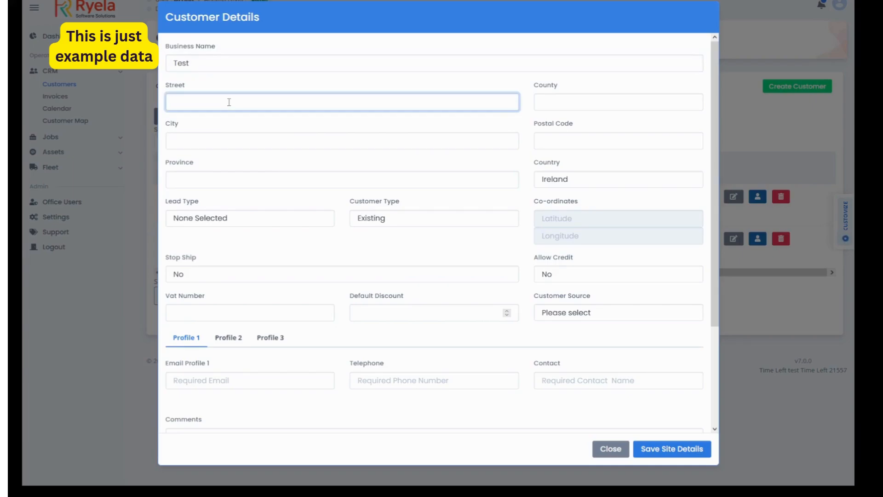
Fill in the new customer's street, city and county, and enter "-" as the province
left_click(232, 141)
type("cahir")
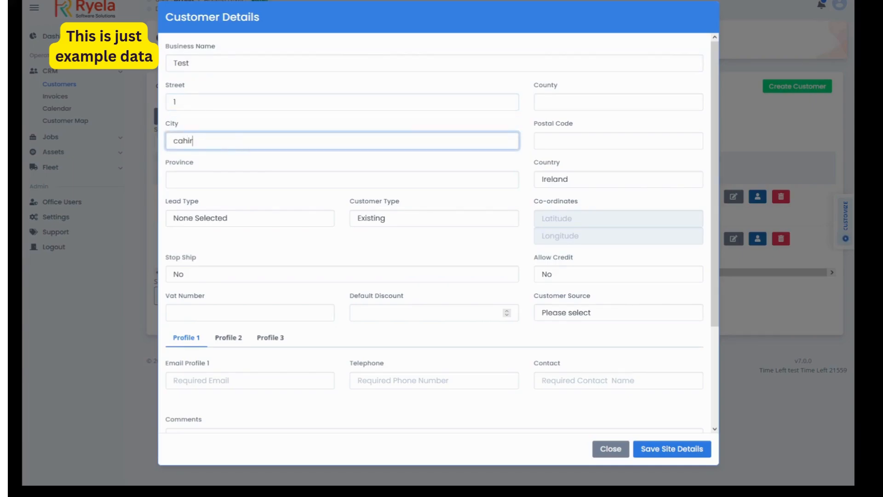
left_click(619, 103)
type("Tipperat")
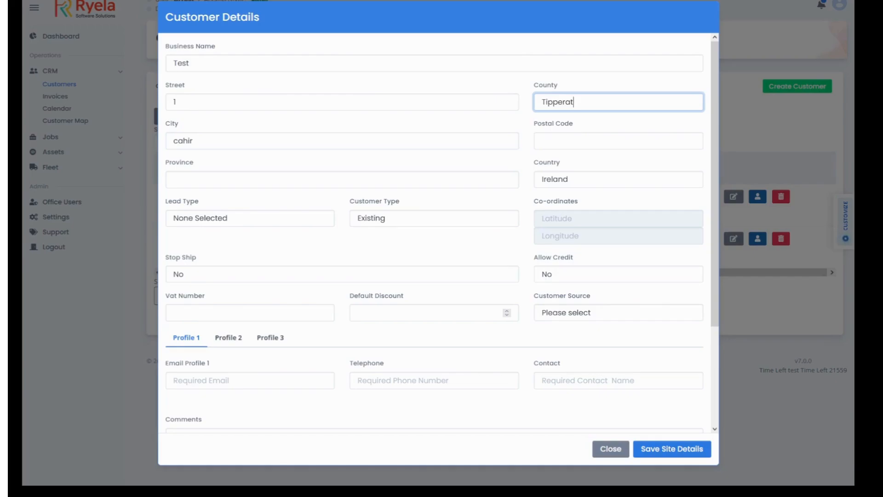
key("BackSpace")
type("y")
left_click(176, 180)
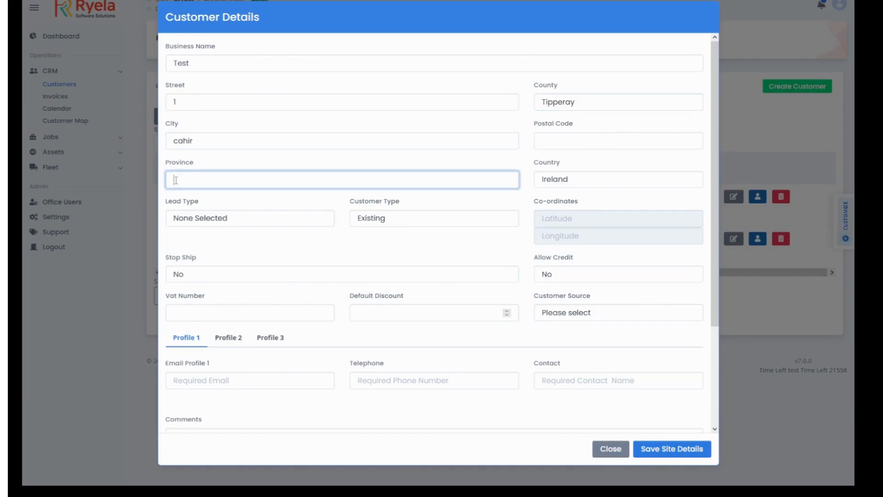
type("-")
Set the customer type to New and try to save the site details
left_click(248, 224)
left_click(396, 218)
left_click(393, 251)
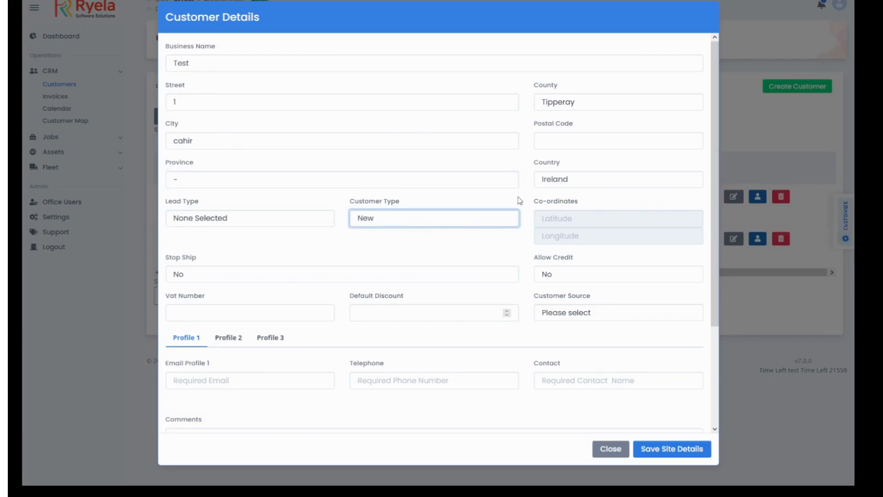
left_click(671, 449)
Enter the customer's postal code so that the co-ordinates are filled in from it
left_click(551, 140)
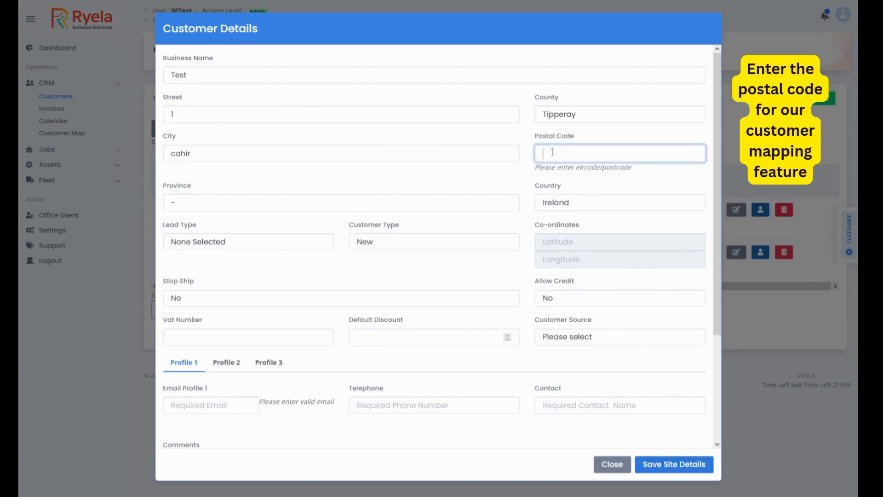
type("e2")
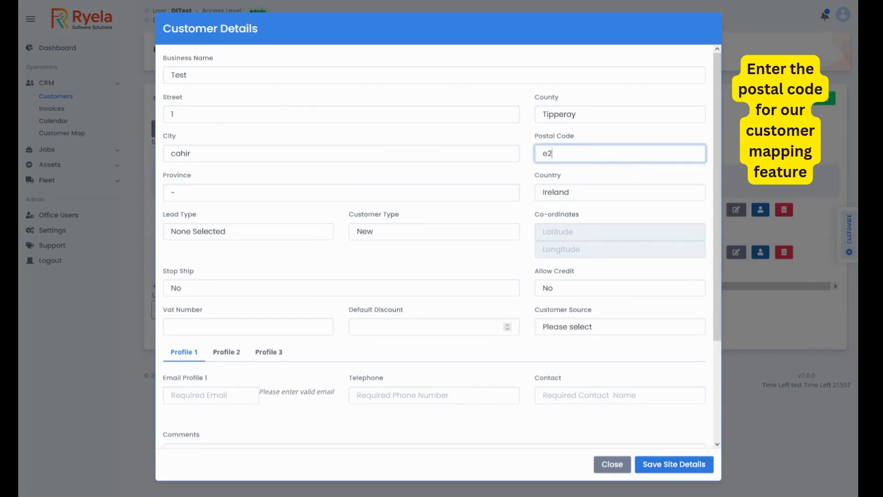
type("1w729")
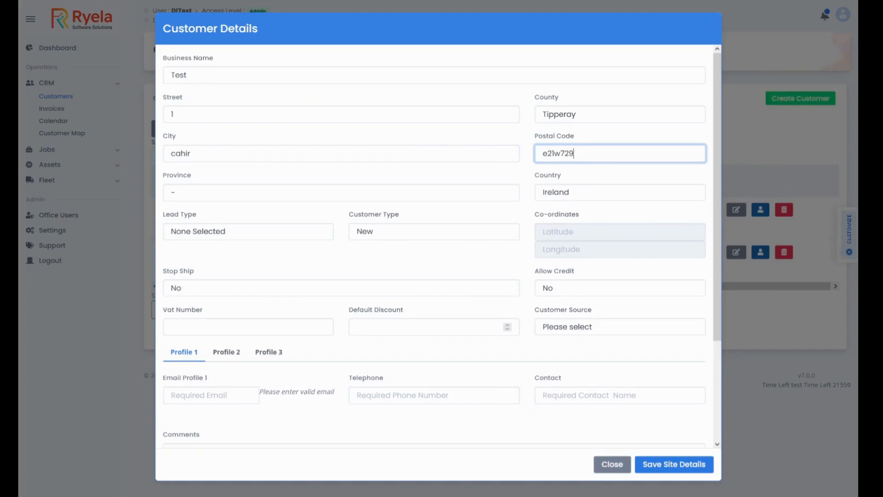
left_click(588, 171)
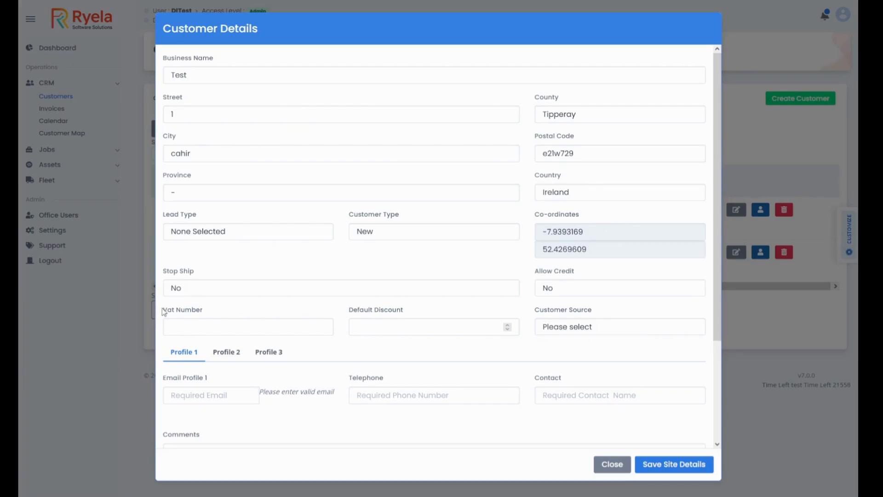
Enter the customer's VAT number and set the customer source to Website, leaving the default discount empty
scroll(207, 312, "down", 1)
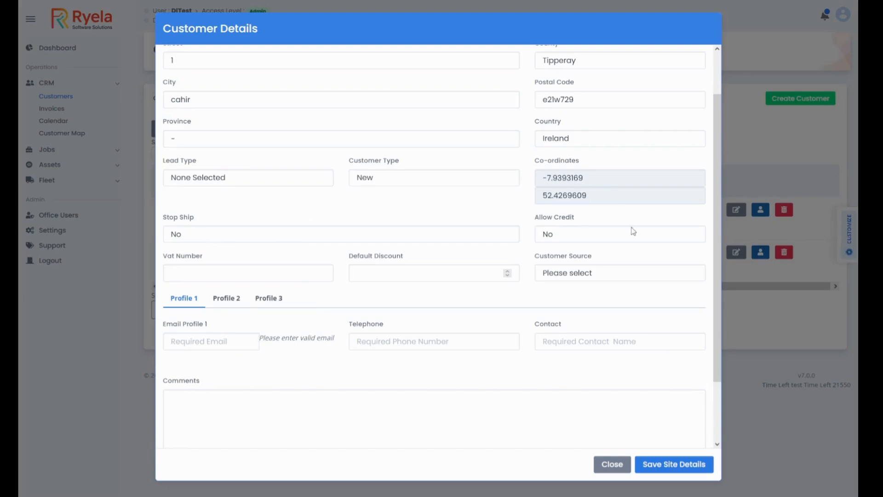
left_click(214, 277)
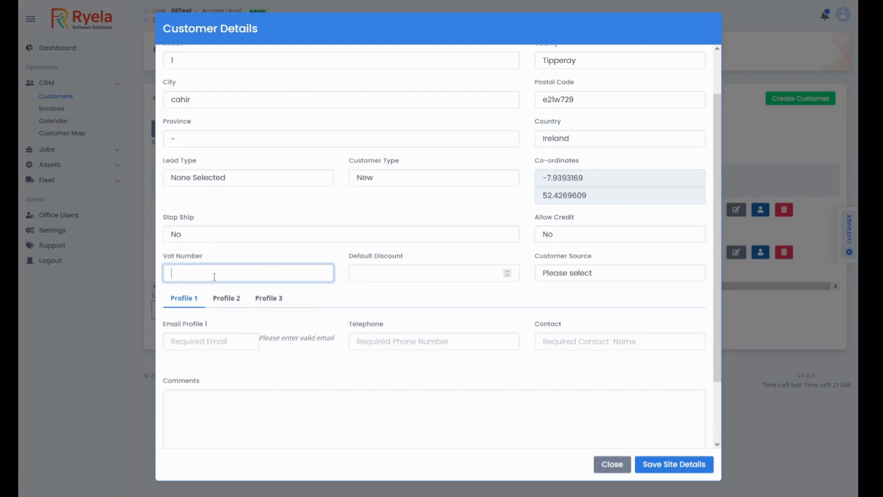
type("123")
left_click(380, 276)
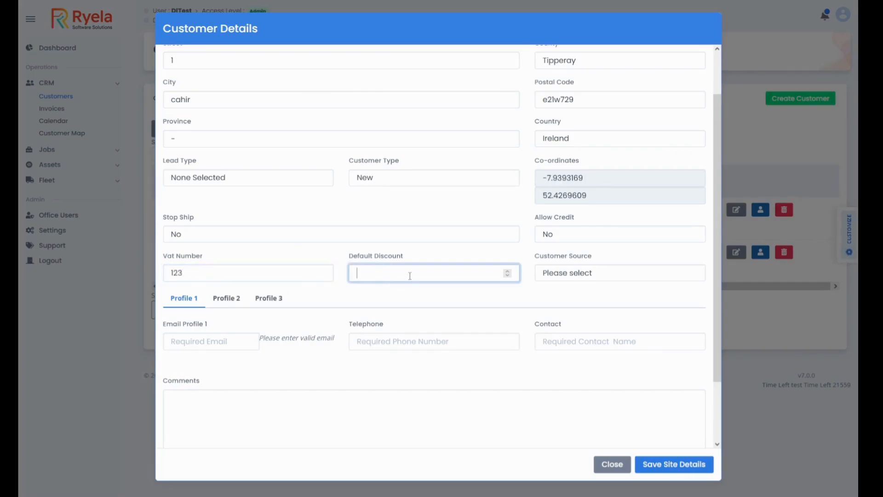
left_click(561, 281)
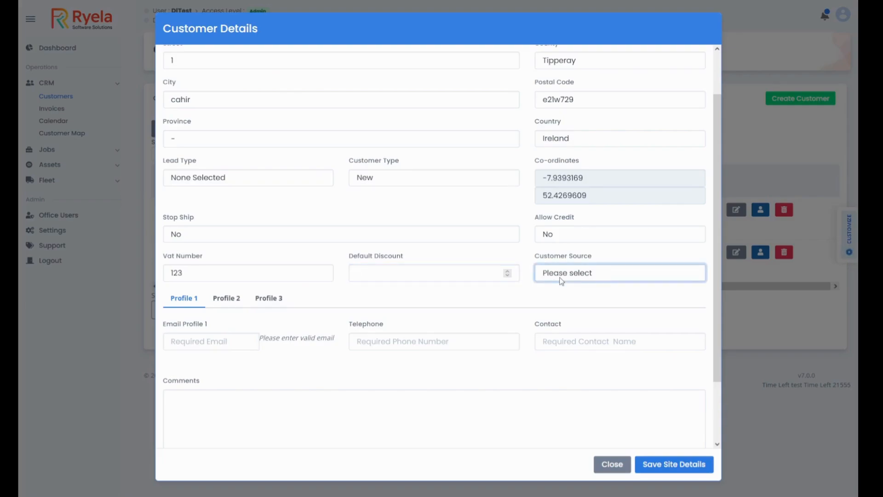
left_click(586, 423)
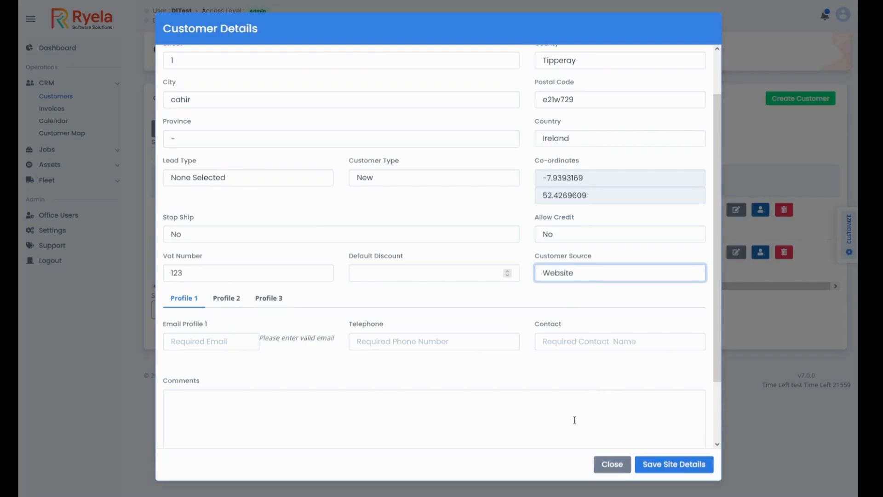
Fill in the email, telephone number and contact name for Profile 1, and save the site details
left_click(183, 346)
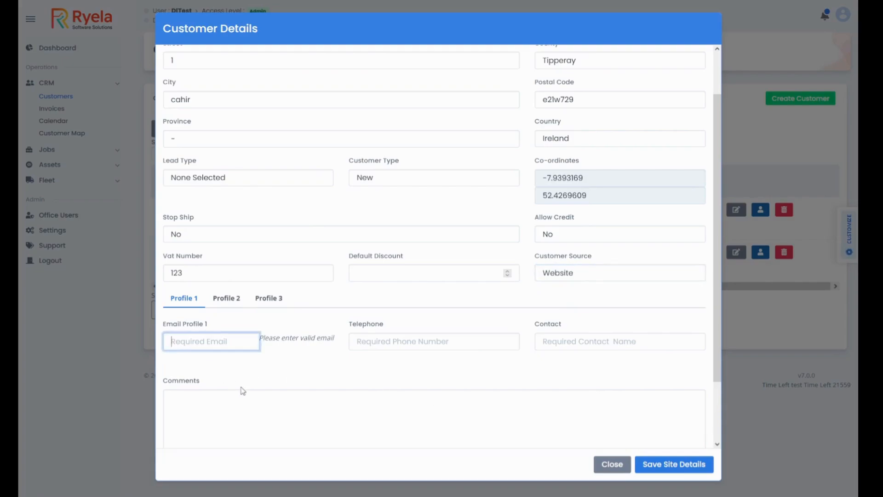
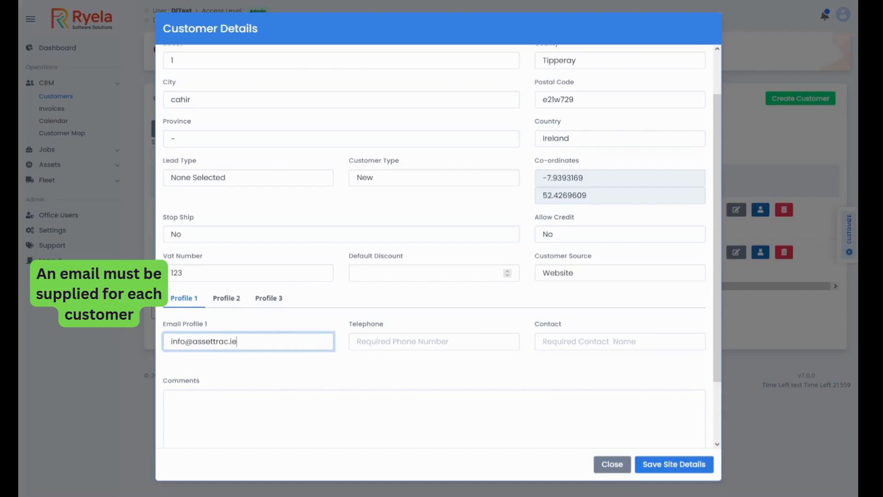
left_click(420, 341)
type("124567")
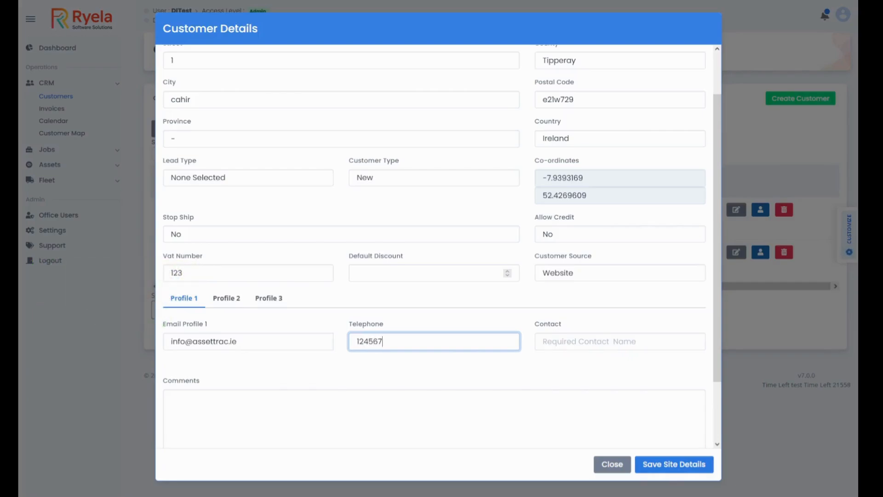
left_click(366, 342)
type("3")
left_click(563, 341)
type("Dave")
left_click(685, 463)
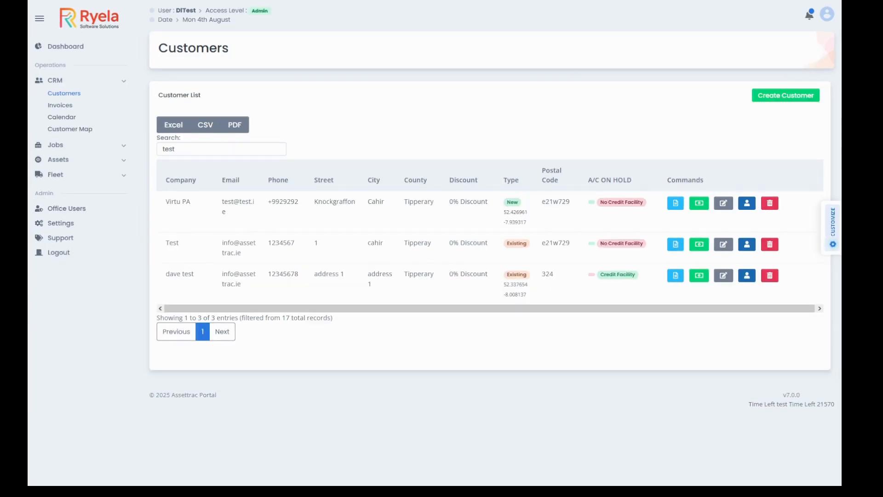
Log an answered outgoing call with the recap "test" in the Test customer's profile and save it
left_click(747, 244)
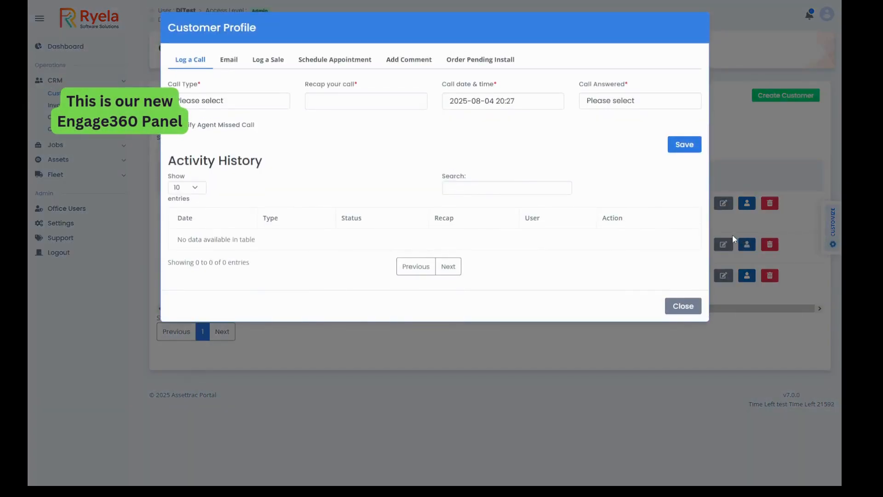
left_click(683, 306)
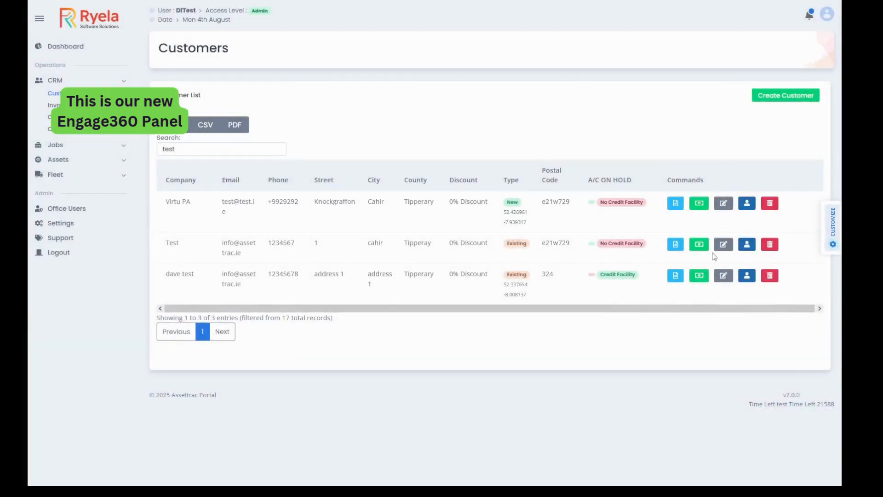
left_click(747, 245)
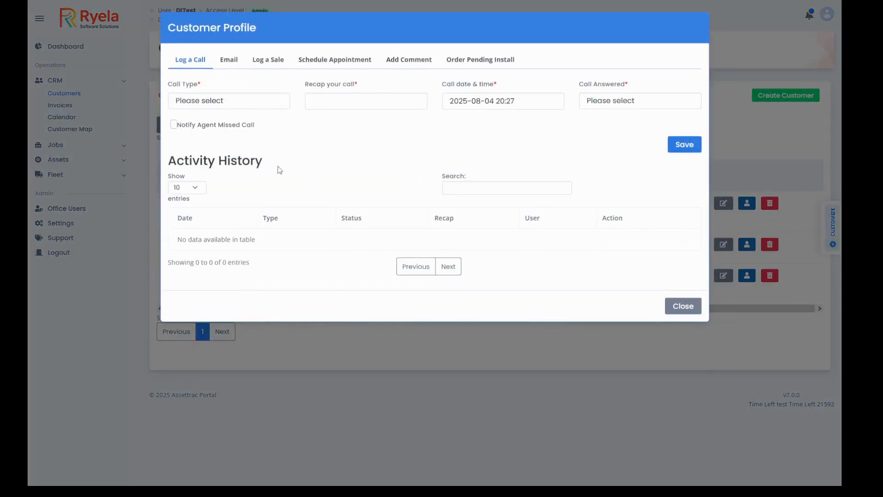
left_click(203, 101)
left_click(213, 134)
left_click(326, 103)
type("test")
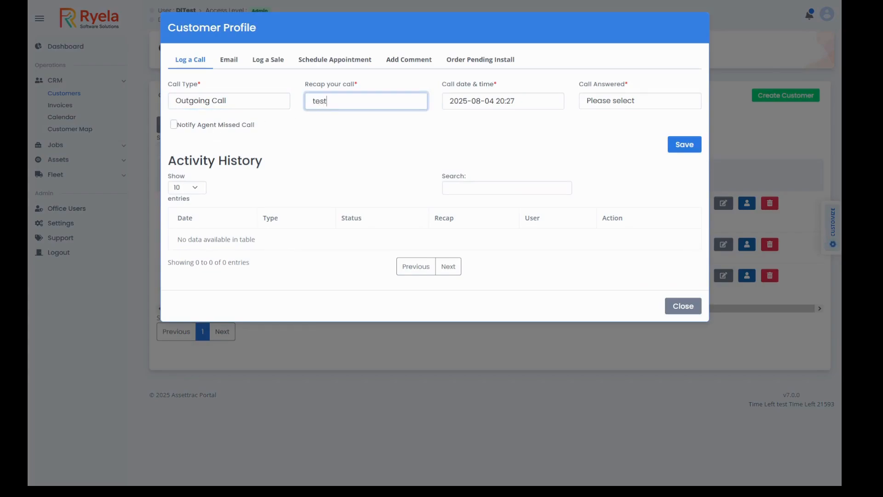
left_click(592, 106)
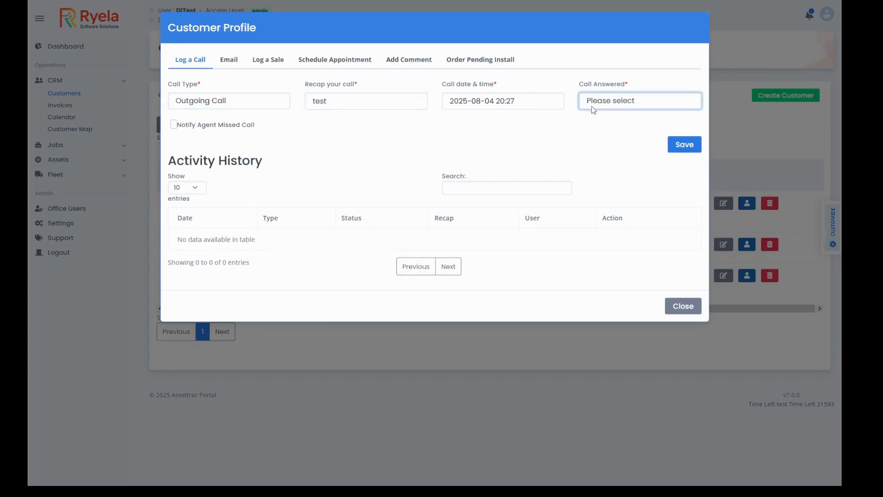
left_click(603, 135)
left_click(690, 150)
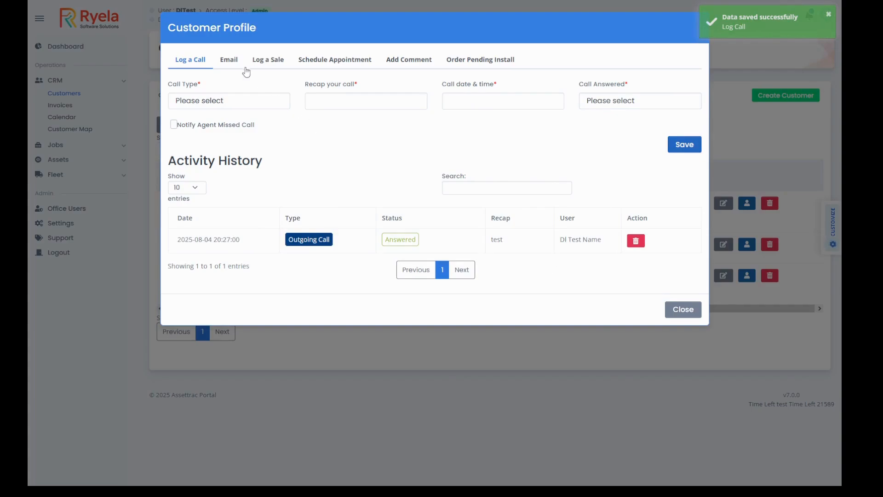
Log a sale for the customer as Sale Made with amount 2000 and reason Other, and save it
left_click(268, 64)
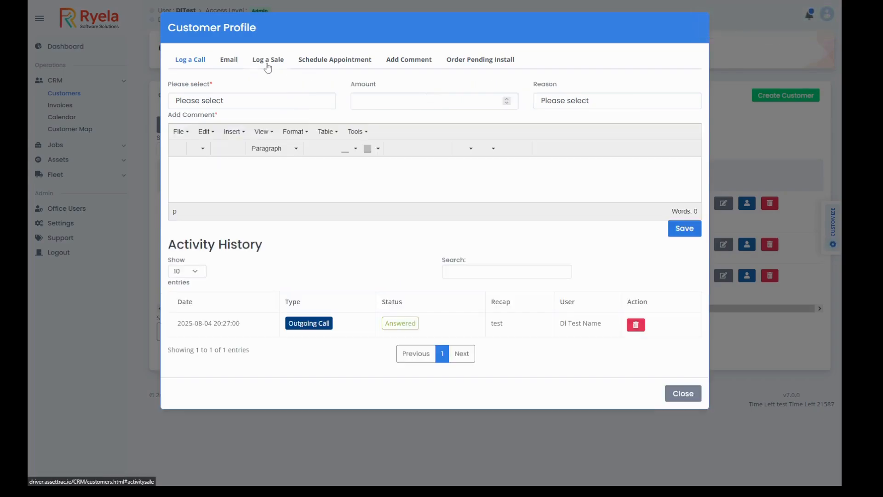
left_click(236, 106)
left_click(225, 133)
left_click(360, 101)
type("2000")
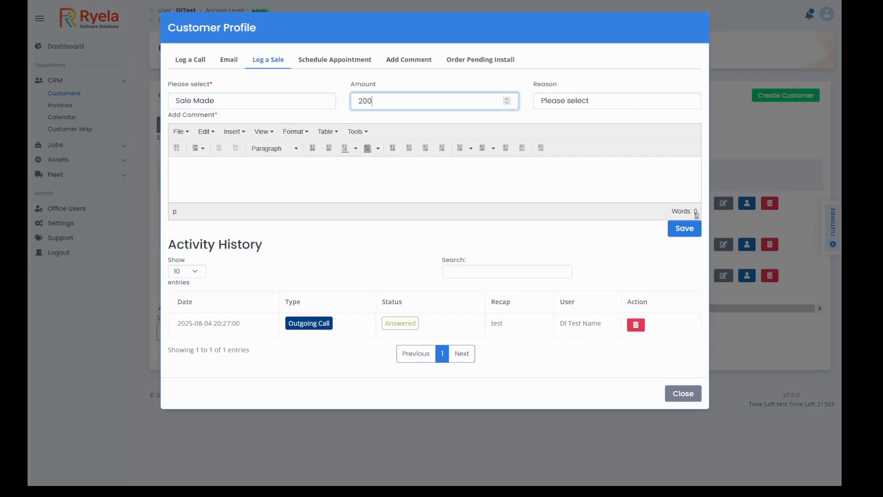
left_click(555, 109)
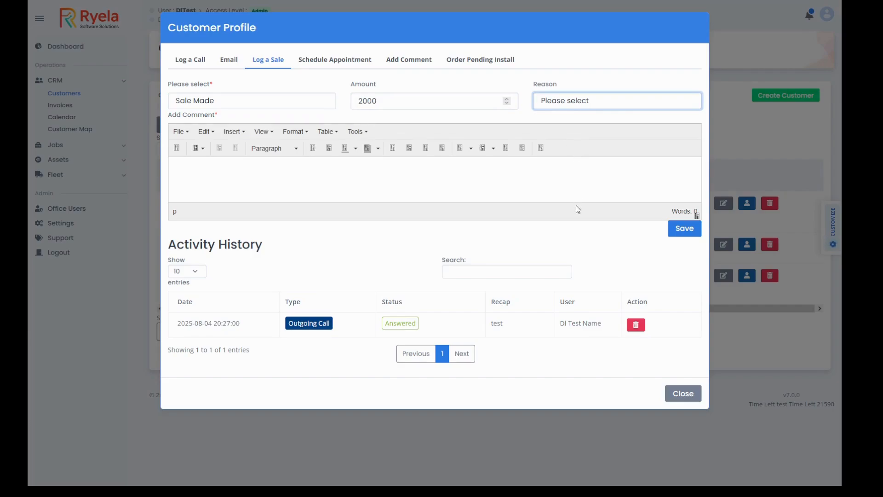
key("o")
left_click(673, 233)
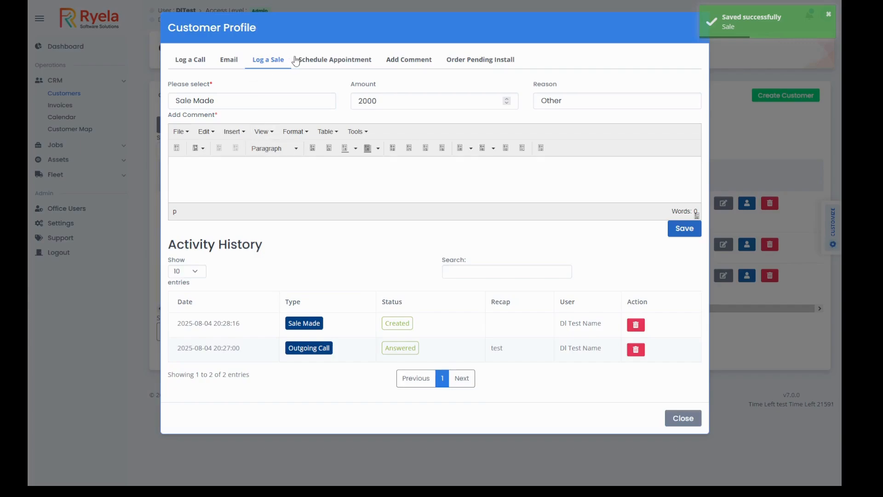
left_click(328, 65)
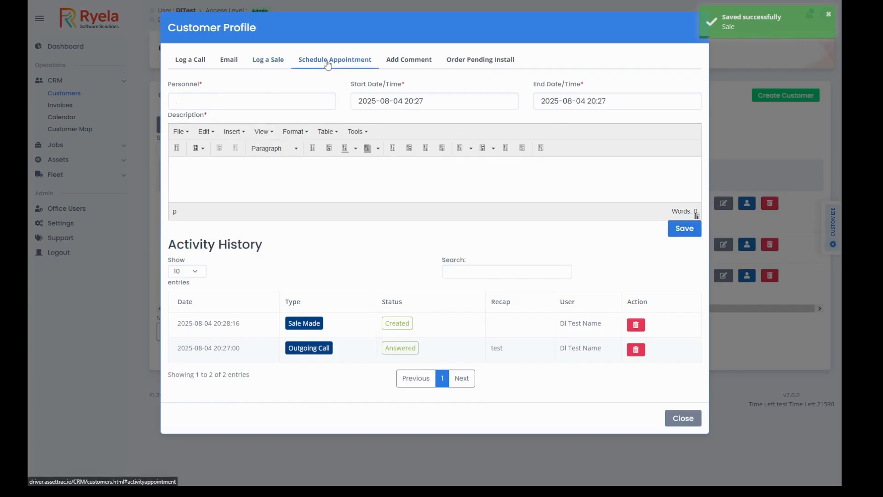
left_click(214, 104)
type("dave")
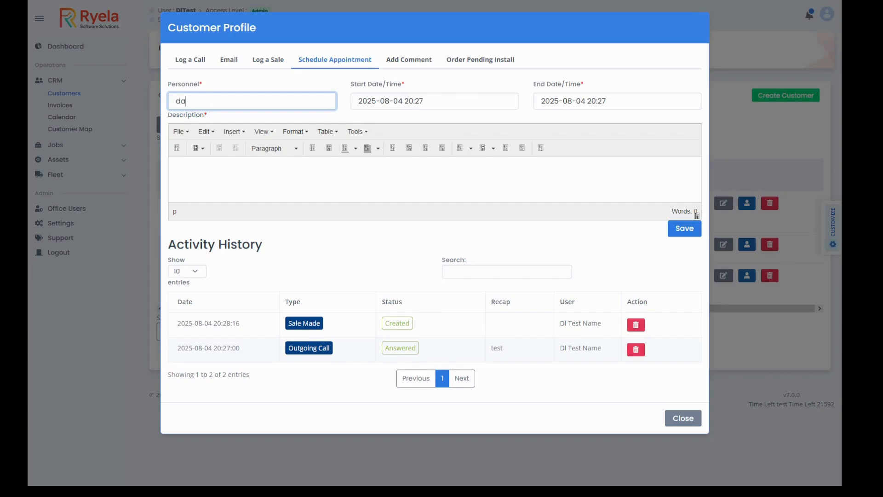
left_click(382, 101)
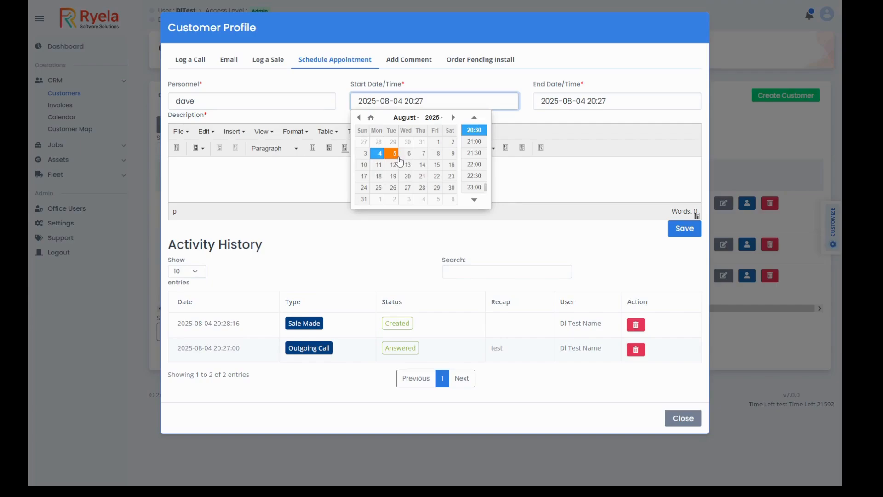
left_click(406, 156)
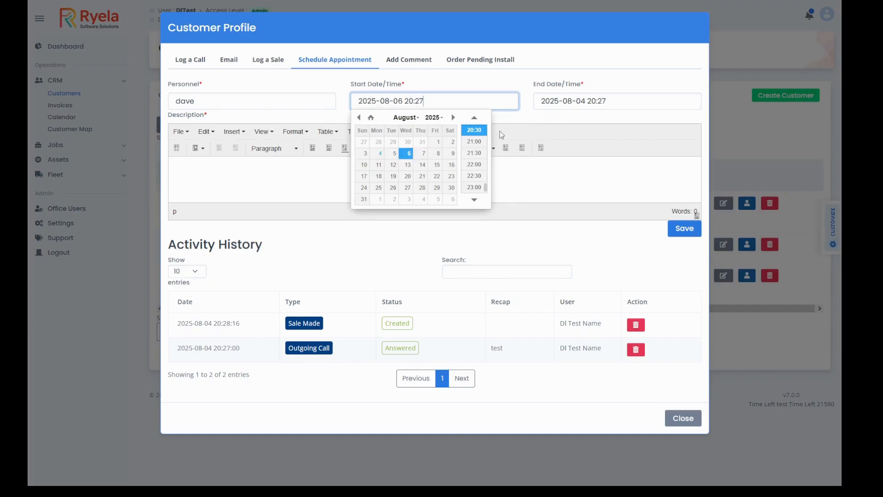
scroll(477, 154, "down", 1)
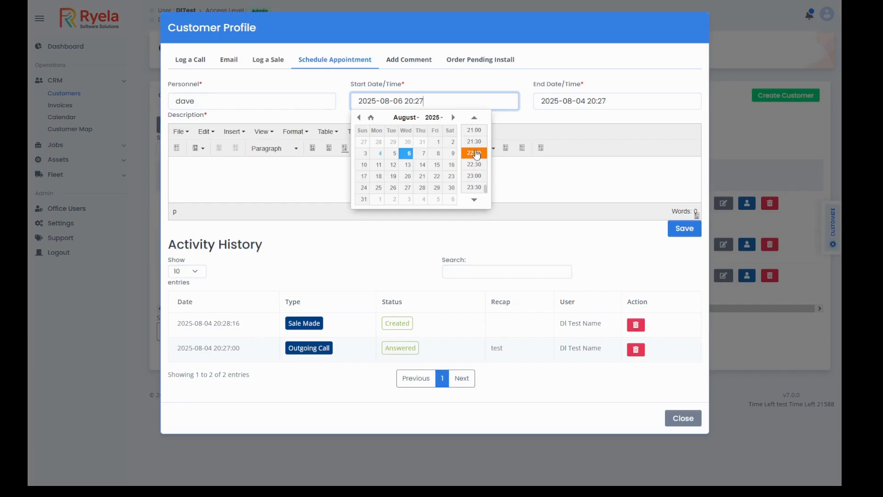
mouse_move(484, 172)
left_mouse_down()
mouse_move(486, 149)
mouse_move(486, 162)
left_mouse_up()
left_click(482, 156)
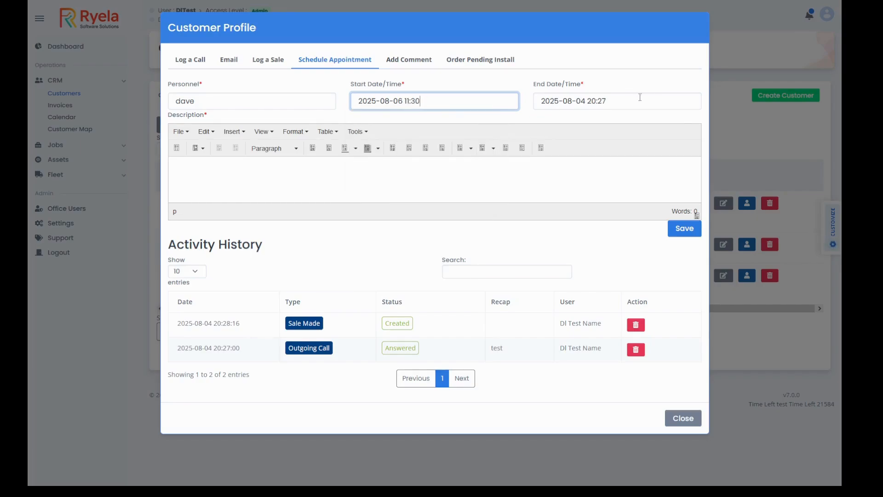
left_click(640, 97)
left_click(591, 155)
scroll(657, 168, "down", 1)
scroll(662, 170, "up", 10)
scroll(660, 174, "down", 6)
scroll(660, 146, "up", 3)
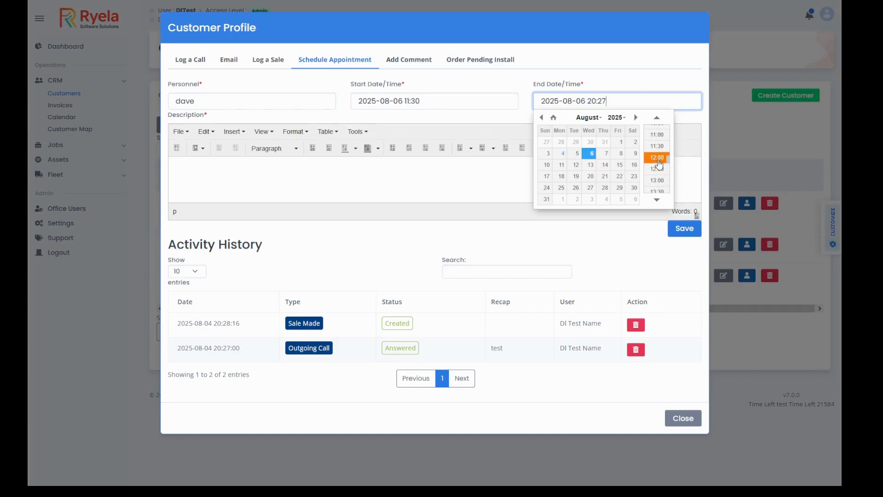
left_click(657, 159)
Enter "test" as the appointment description and save the appointment
left_click(277, 168)
type("test")
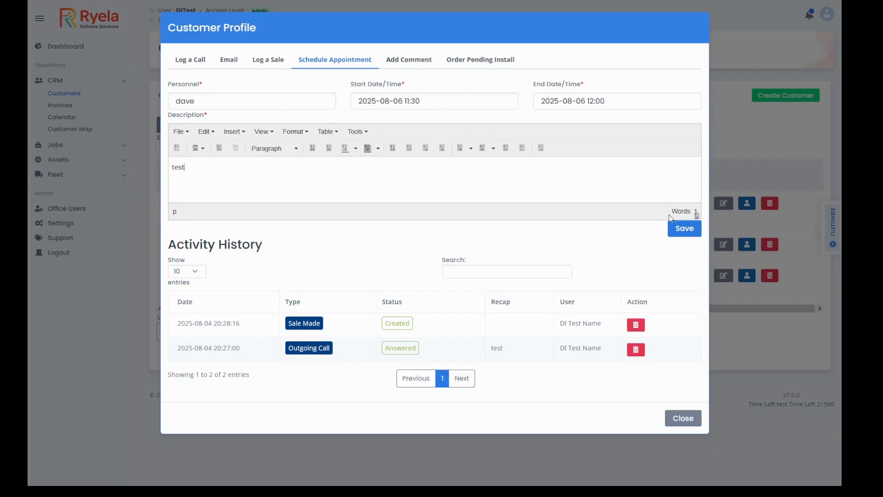
left_click(685, 228)
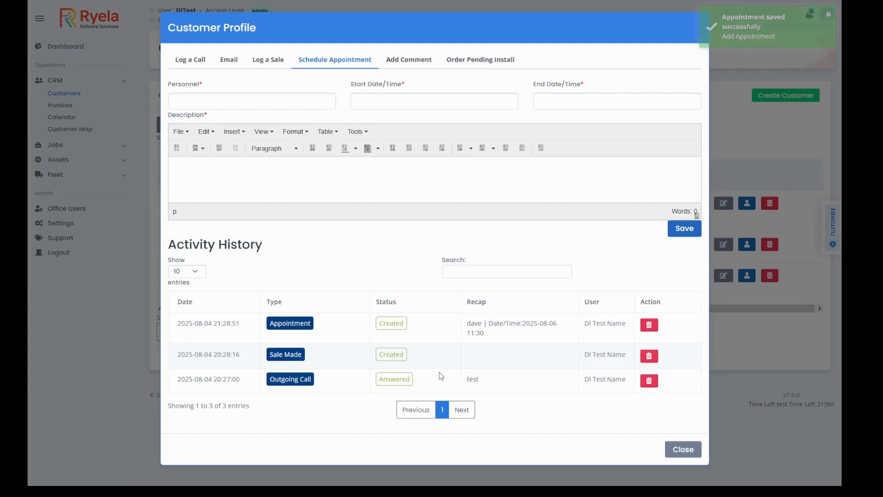
Add the comment "tests data" to the customer's profile and save it
left_click(418, 63)
left_click(274, 151)
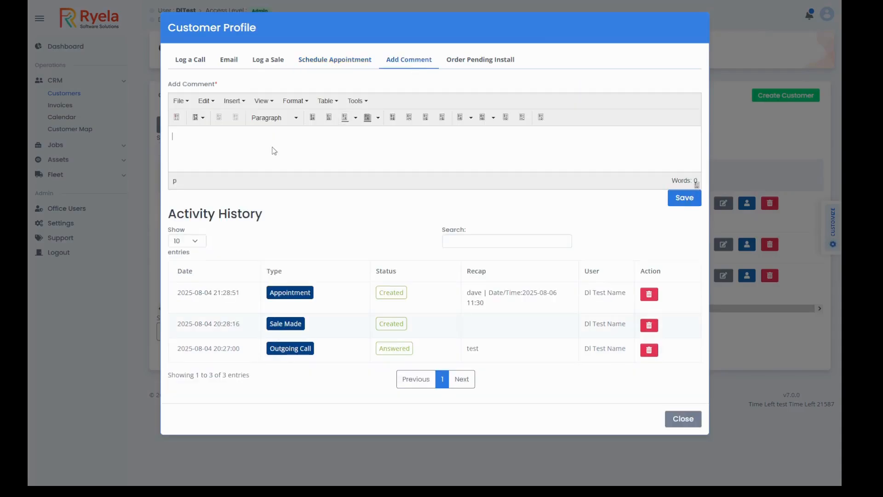
type("tests data")
left_click(678, 200)
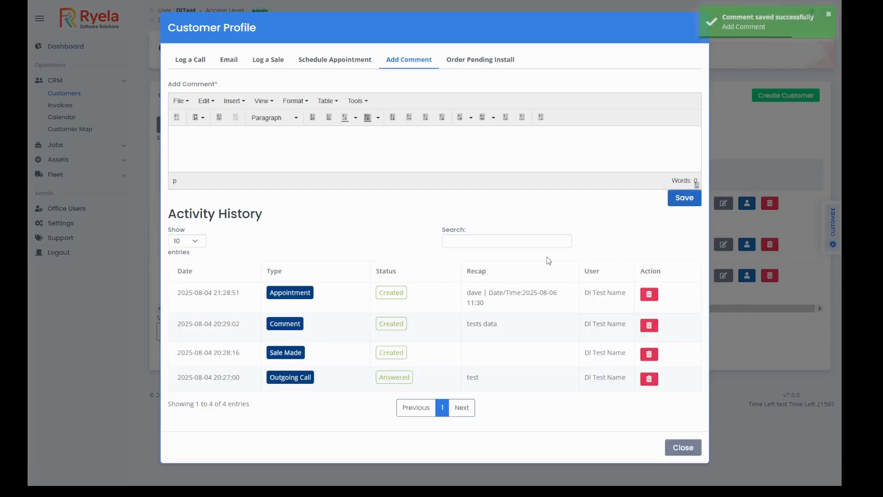